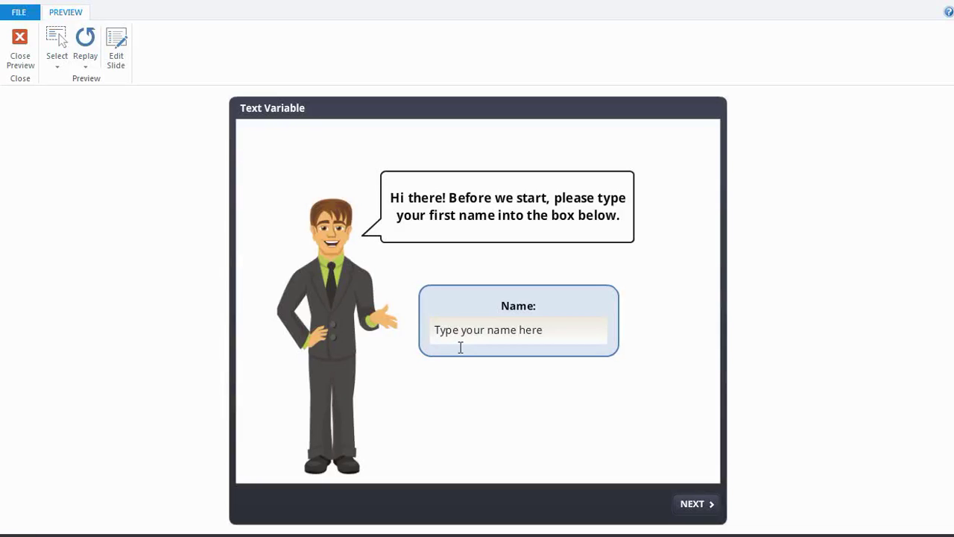
Enter a first name in the previewed slide's name box and advance to the welcome slide
click(515, 330)
text(Matt)
click(697, 505)
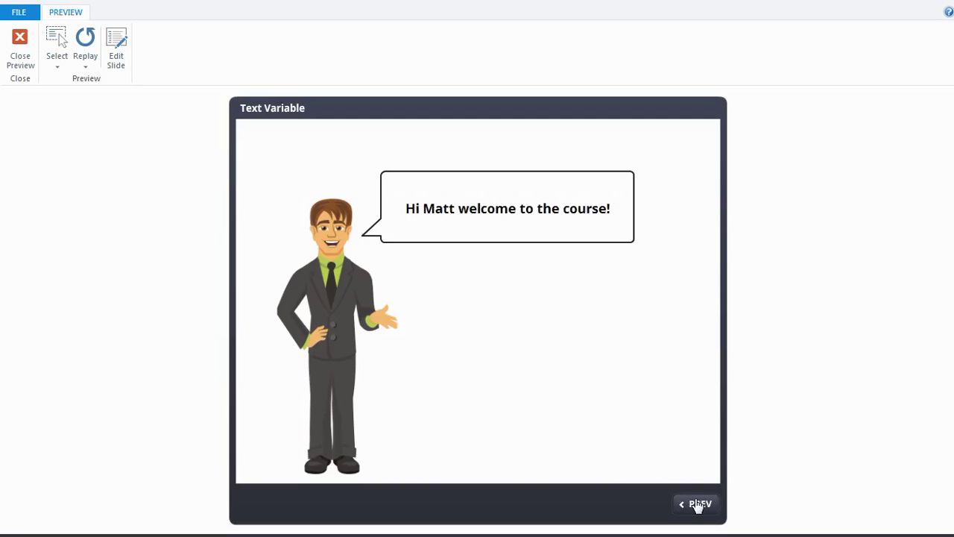
click(442, 219)
Replay the scene, advance with the name box left empty, and close the preview
click(85, 69)
click(102, 98)
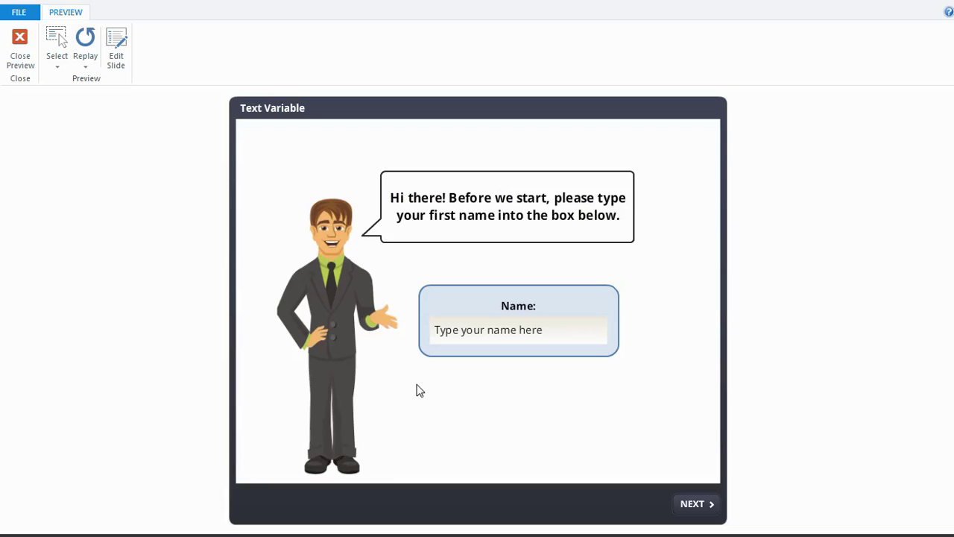
click(687, 507)
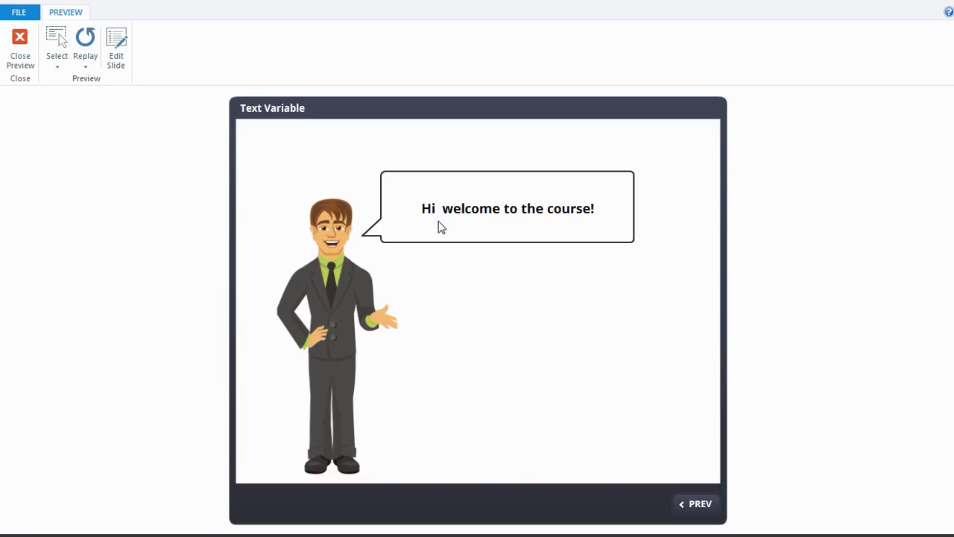
click(20, 41)
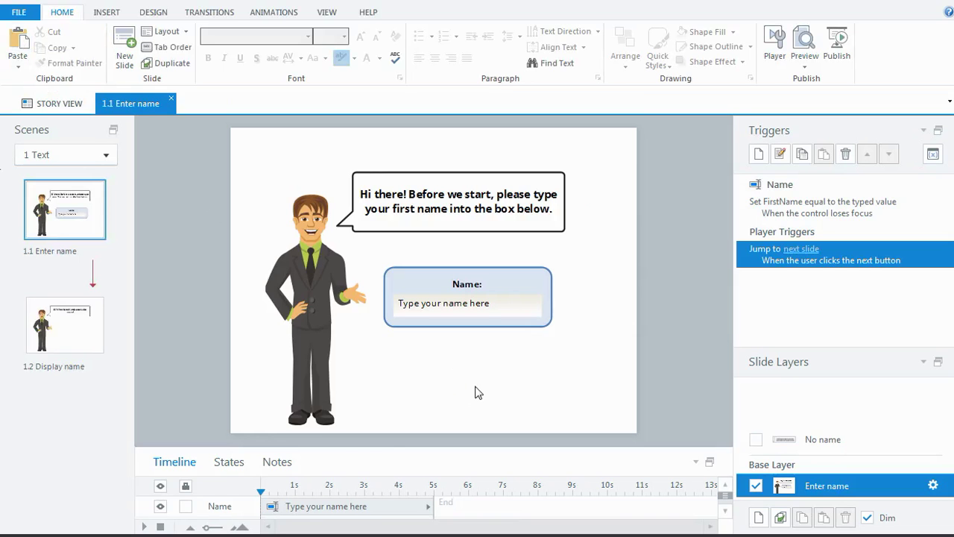
Add a condition to the next-slide trigger so it runs only if the FirstName variable is not equal to a blank value
double_click(755, 265)
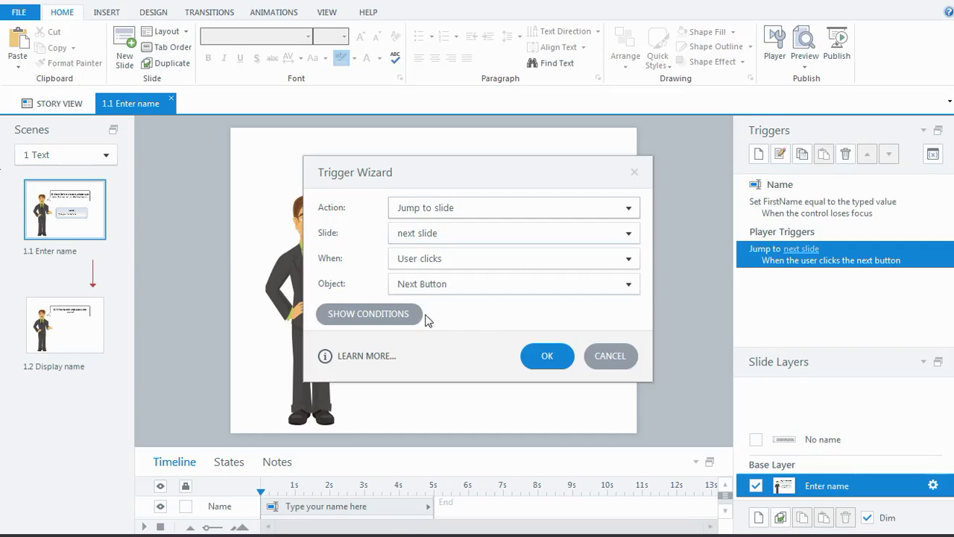
click(387, 316)
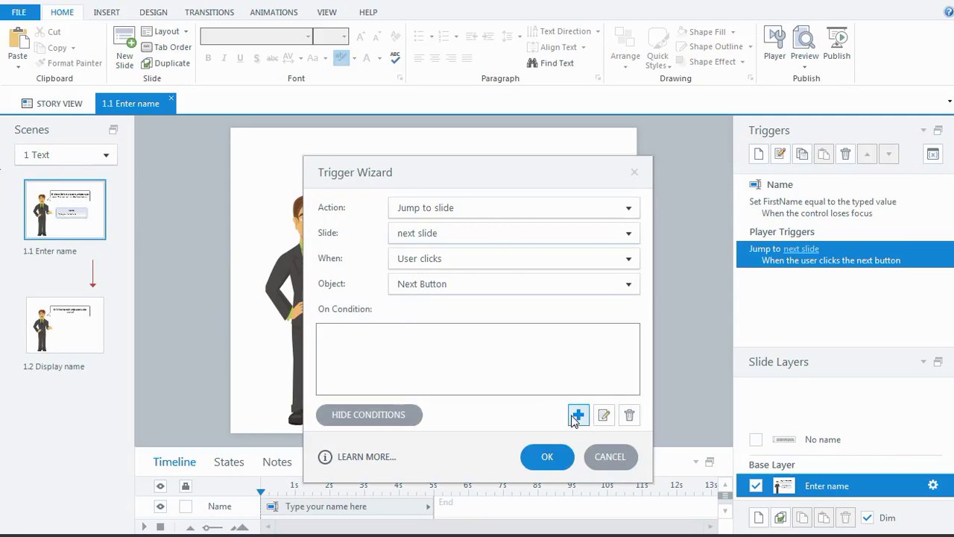
click(577, 417)
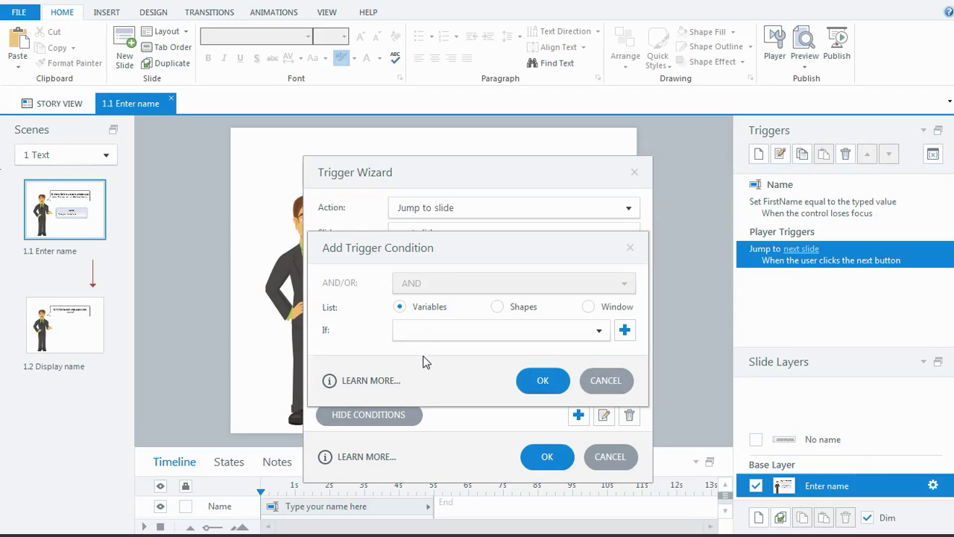
click(414, 314)
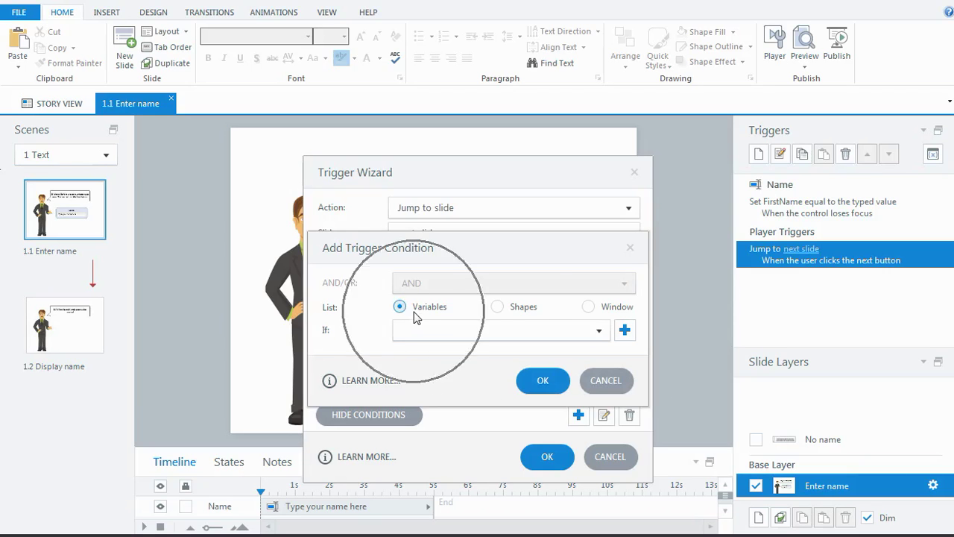
click(411, 335)
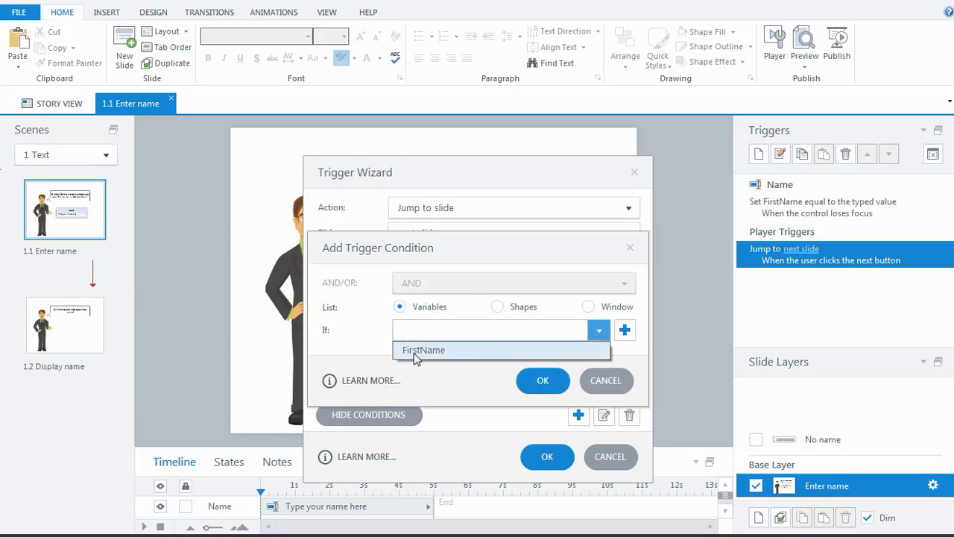
click(416, 353)
click(416, 358)
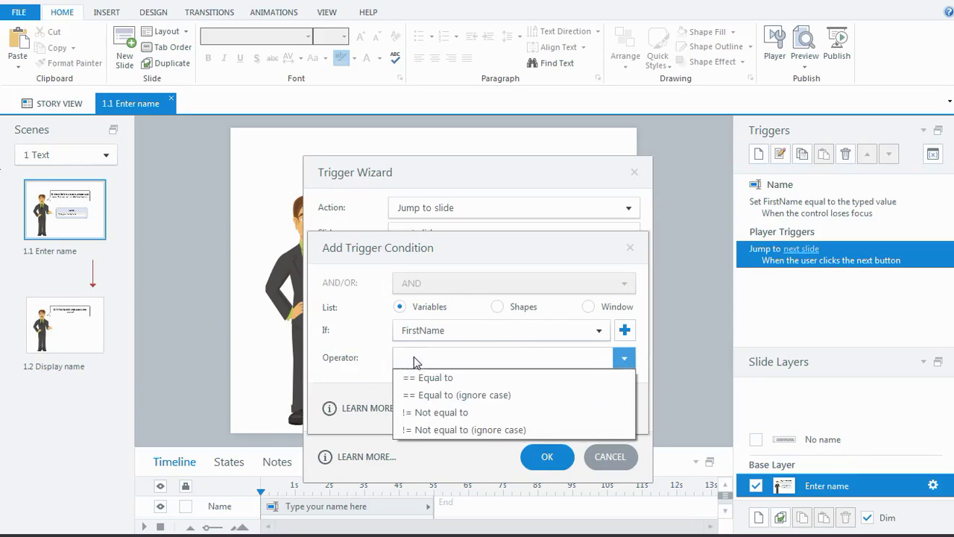
click(427, 416)
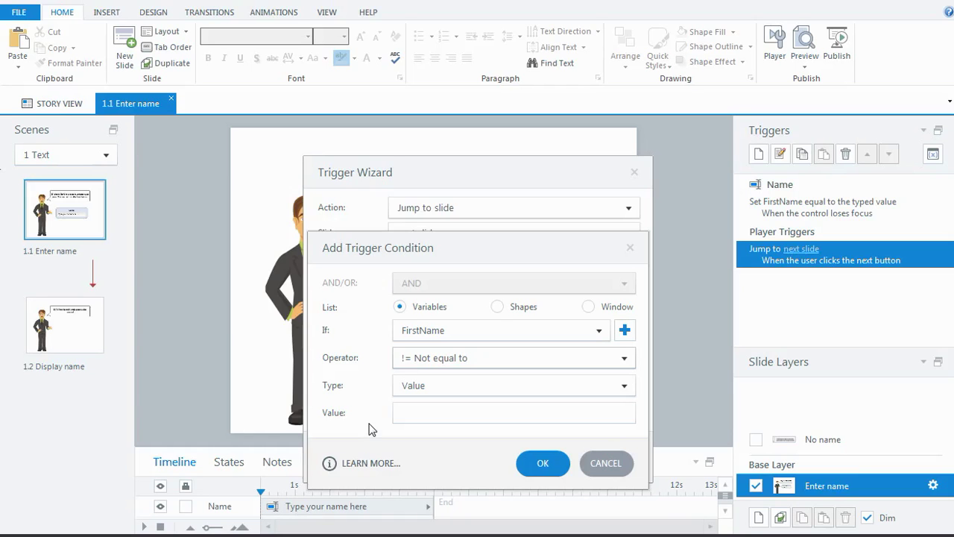
click(540, 465)
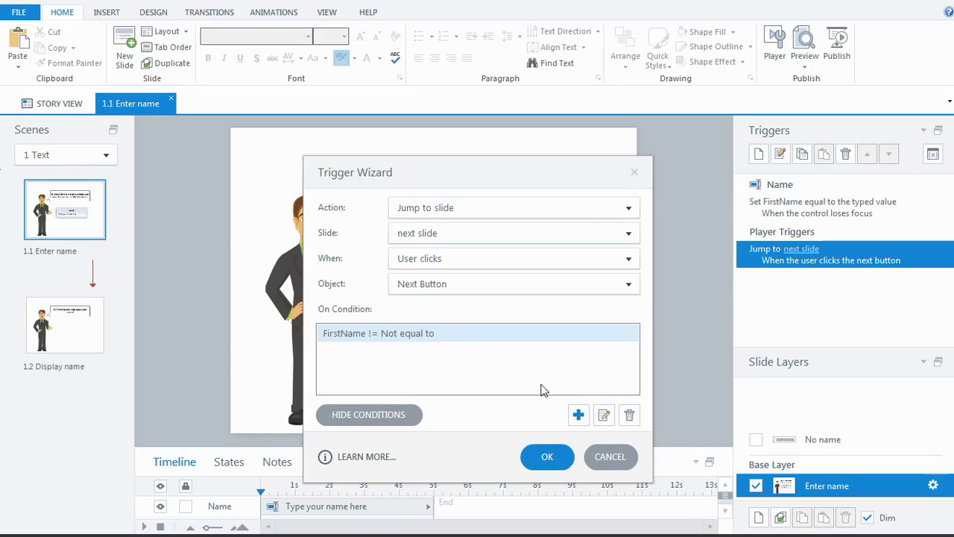
click(545, 463)
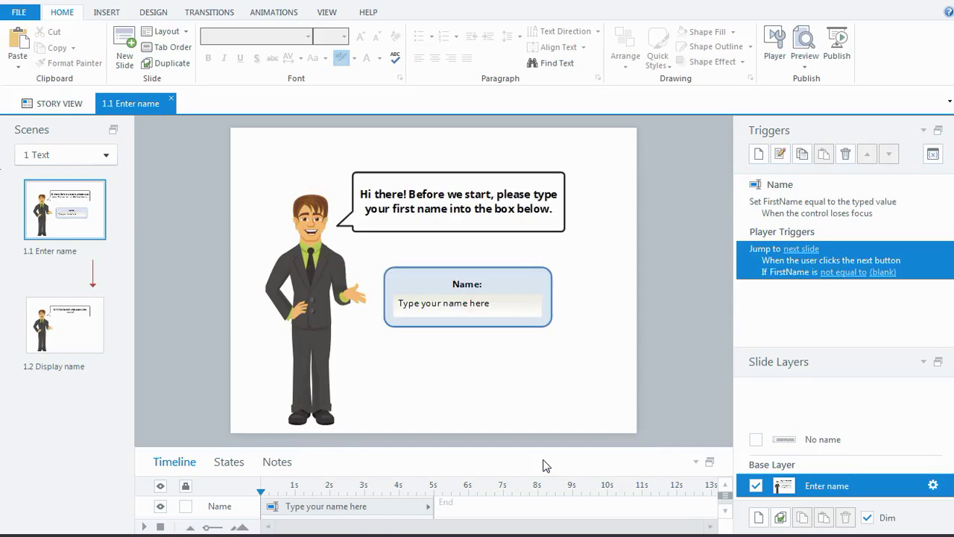
Preview the scene, try advancing with the name box empty, and advance again with a first name entered
click(804, 60)
click(833, 98)
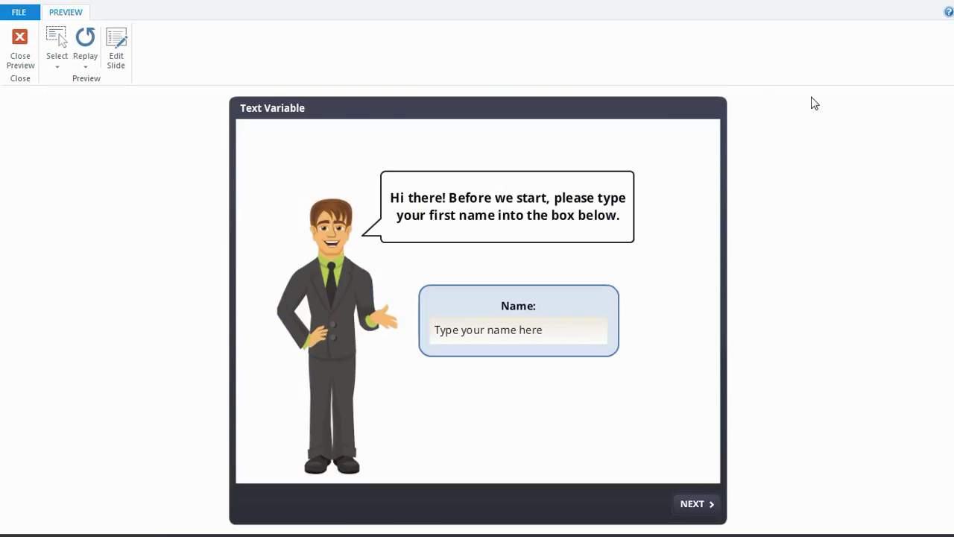
click(692, 507)
click(459, 329)
text(Matt)
click(702, 510)
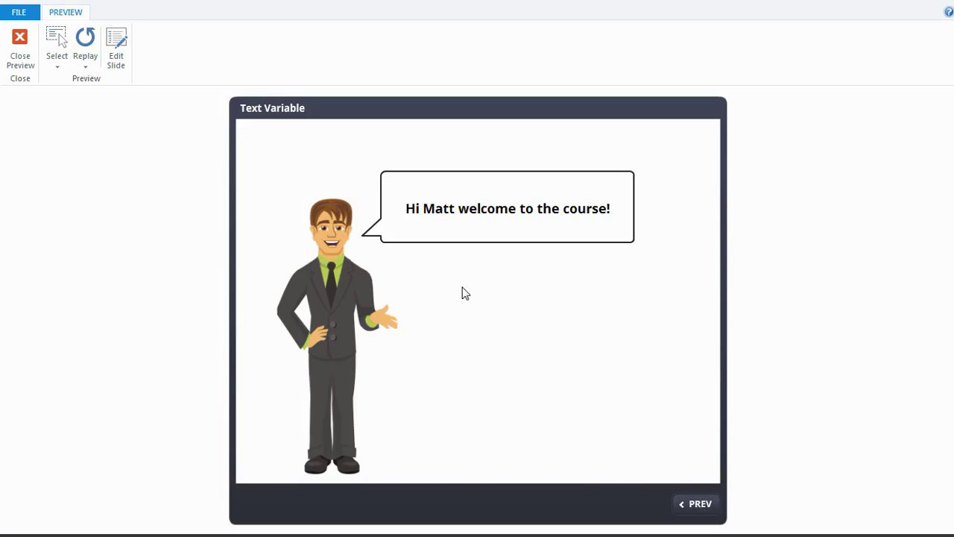
Replay the scene from its first slide and close the preview
click(86, 71)
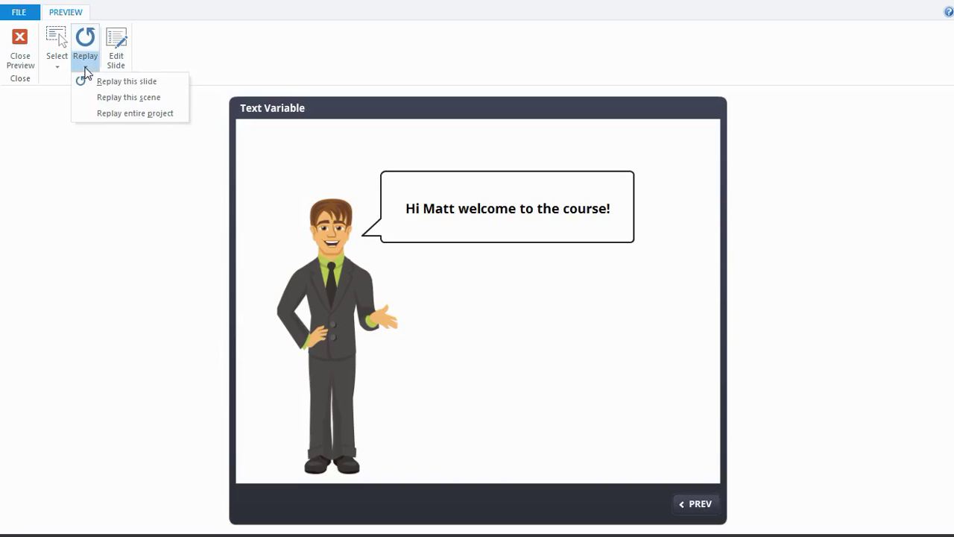
click(104, 100)
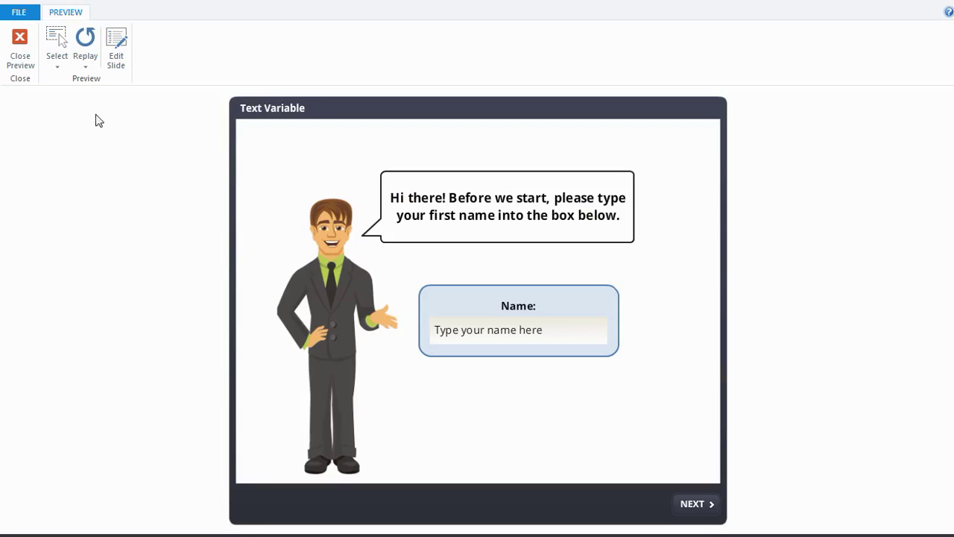
click(22, 41)
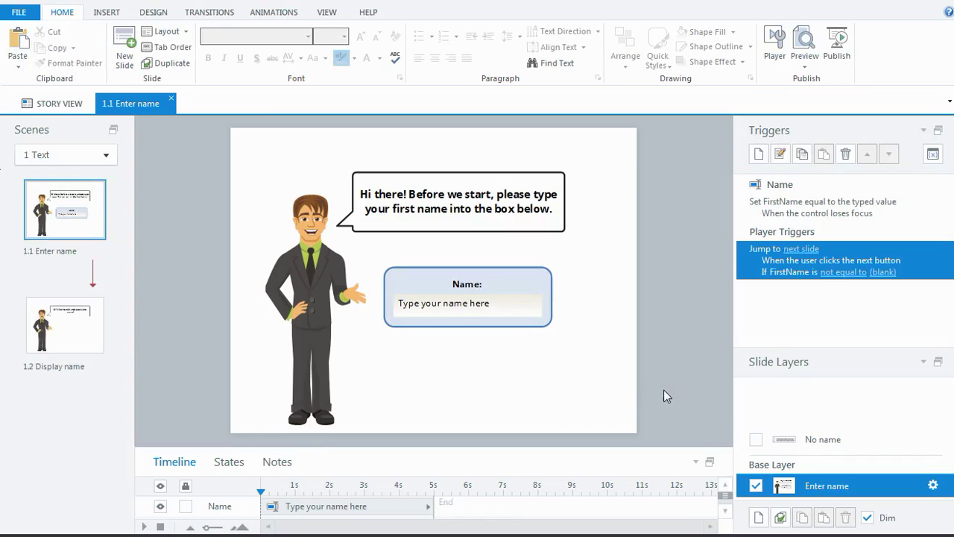
On the No name layer, hide the base layer's instruction speech bubble through the expanded Base Layer objects in the timeline
click(843, 447)
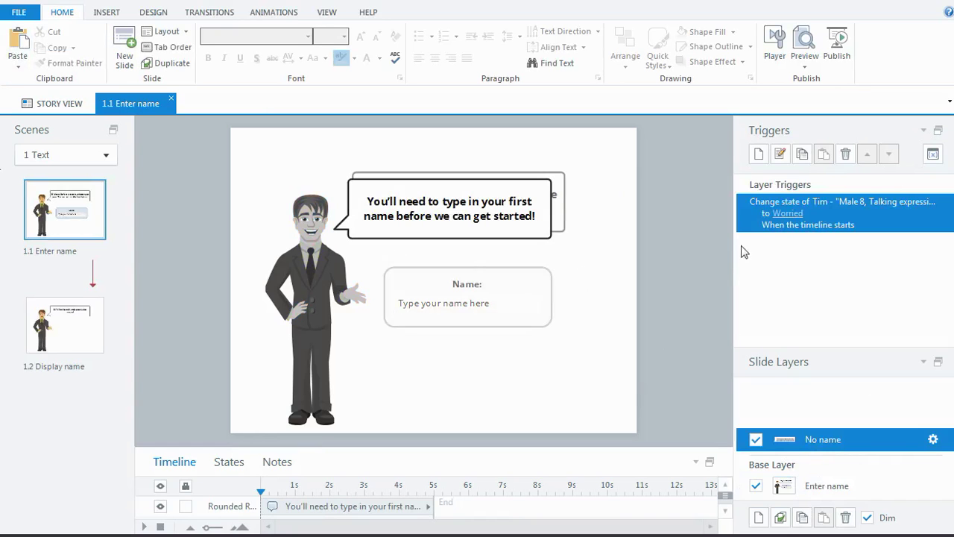
click(753, 228)
click(711, 463)
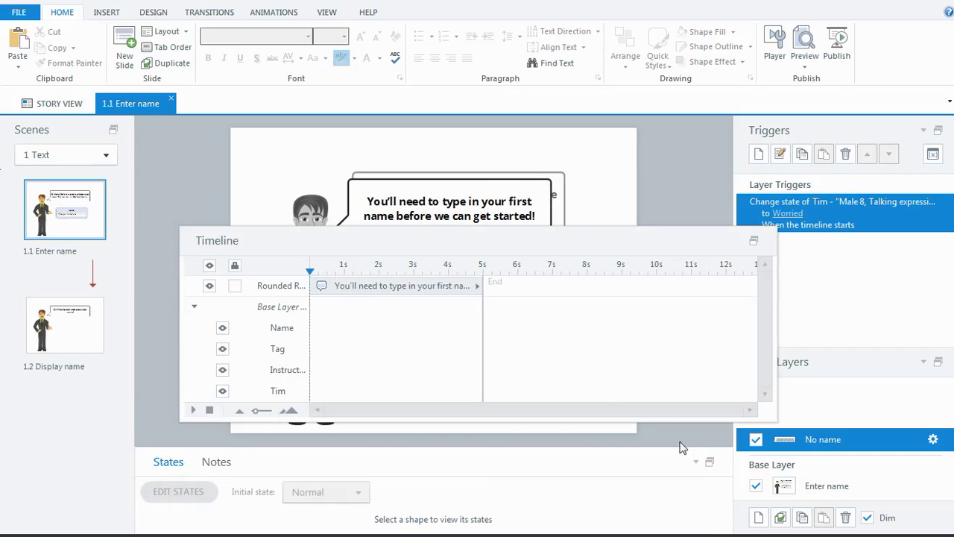
click(194, 307)
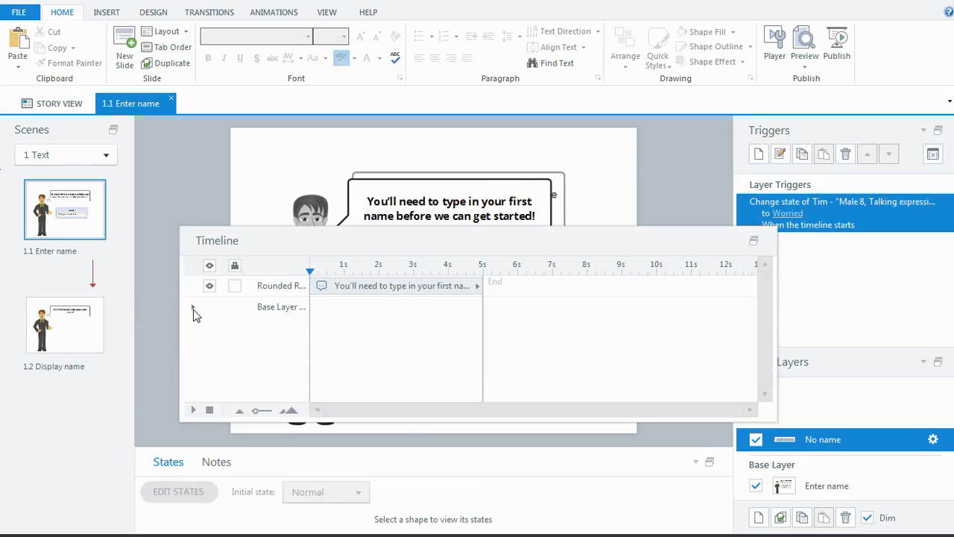
click(194, 308)
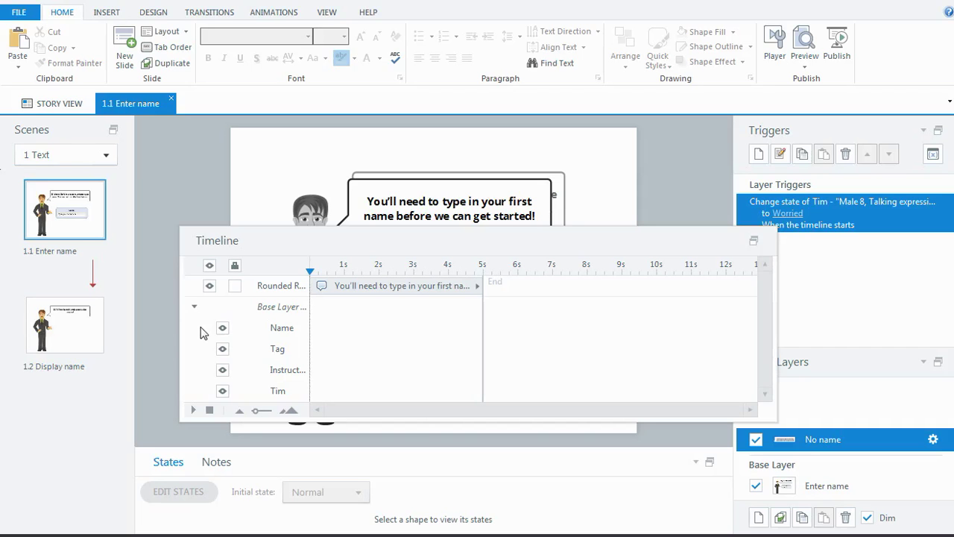
click(222, 370)
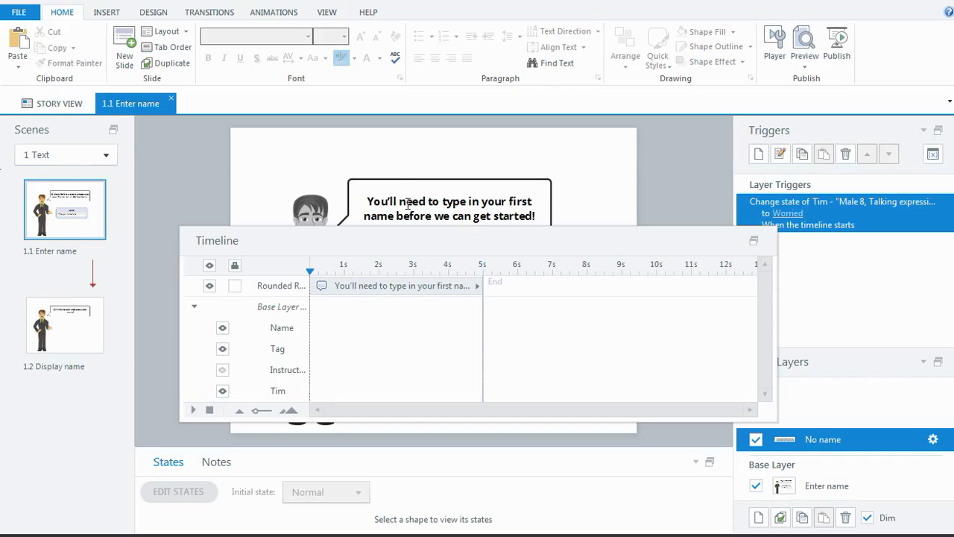
click(225, 371)
click(755, 242)
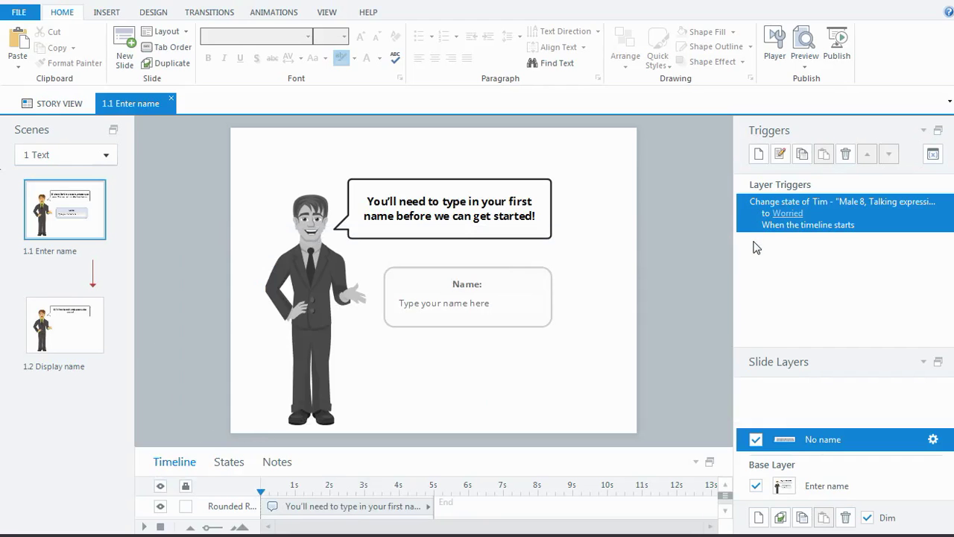
Add a trigger to the Enter name base layer that shows the No name layer when the user clicks the Next Button
click(826, 487)
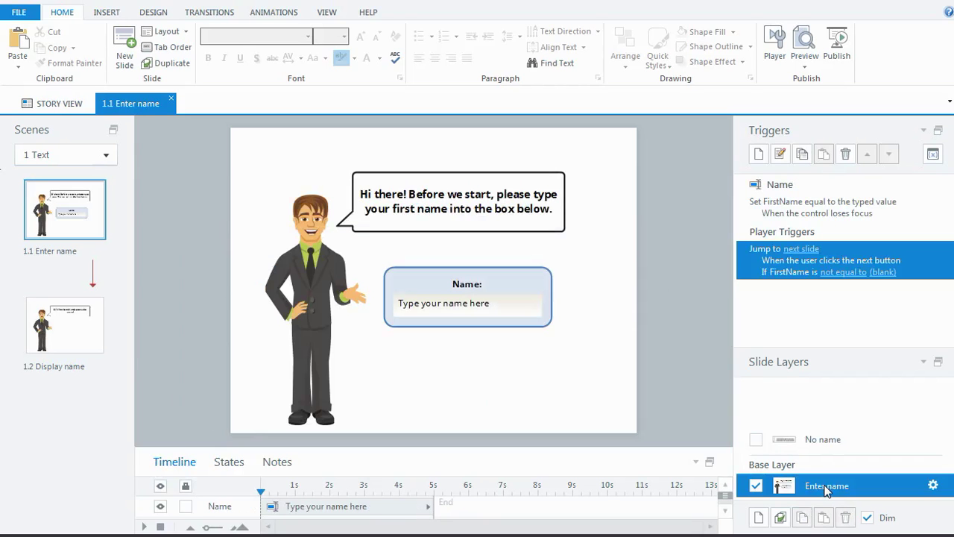
click(759, 155)
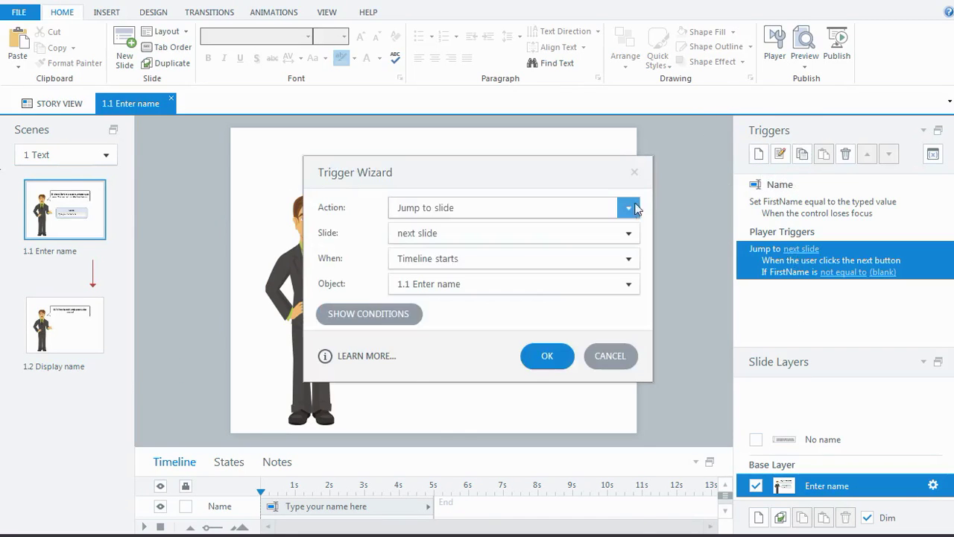
click(631, 210)
click(482, 235)
click(481, 240)
click(479, 273)
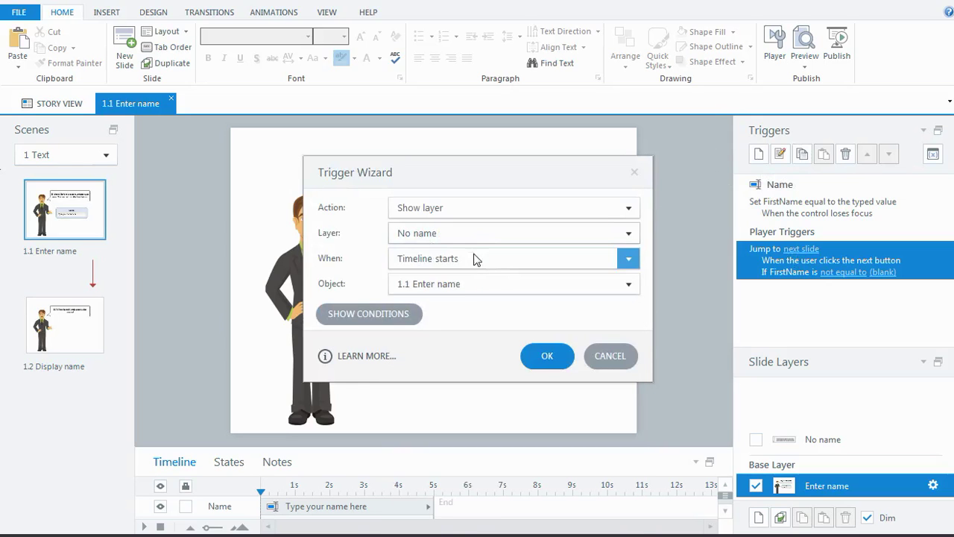
click(468, 261)
click(458, 294)
click(458, 288)
click(455, 321)
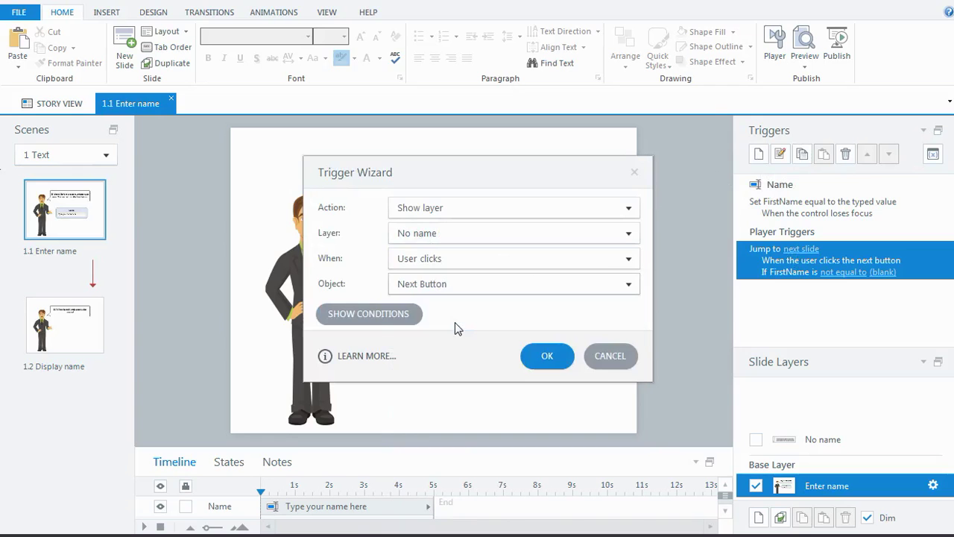
click(544, 360)
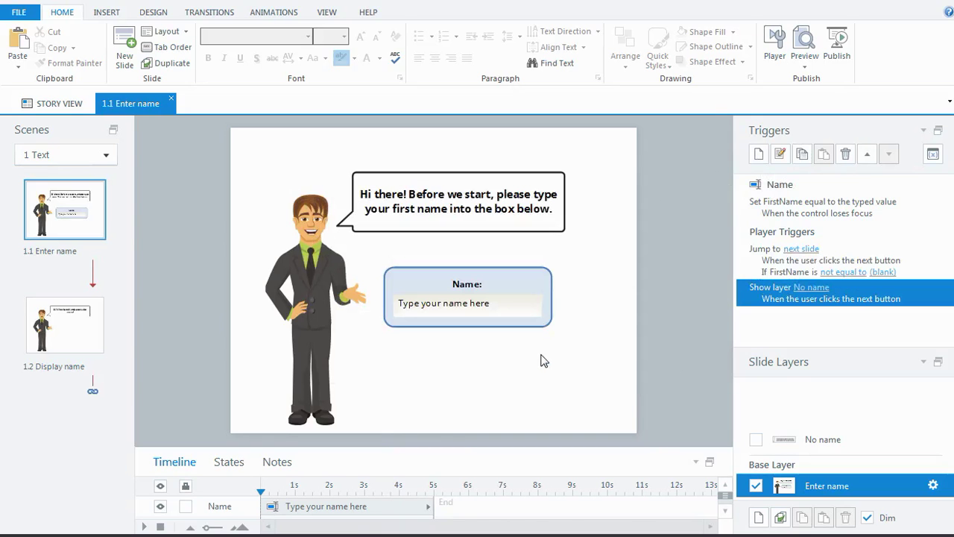
click(755, 271)
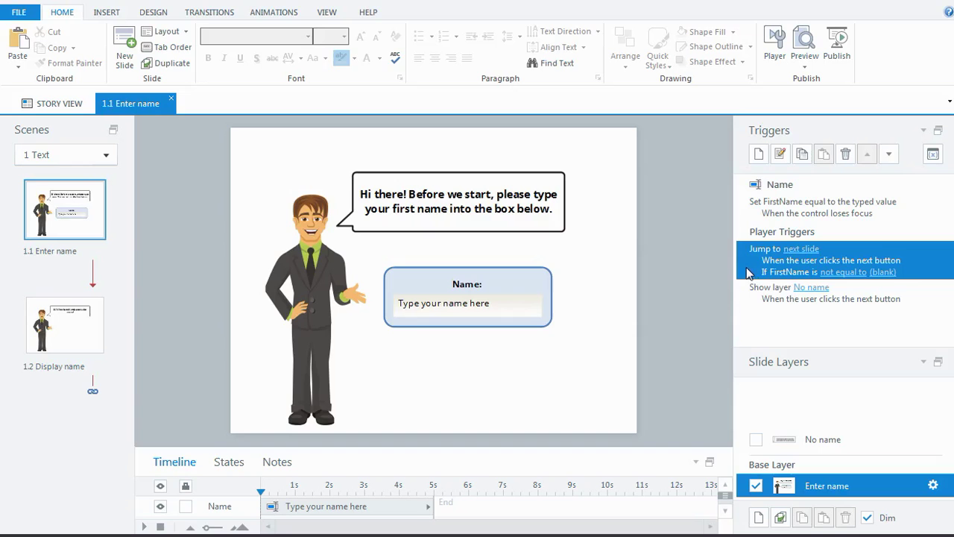
click(921, 268)
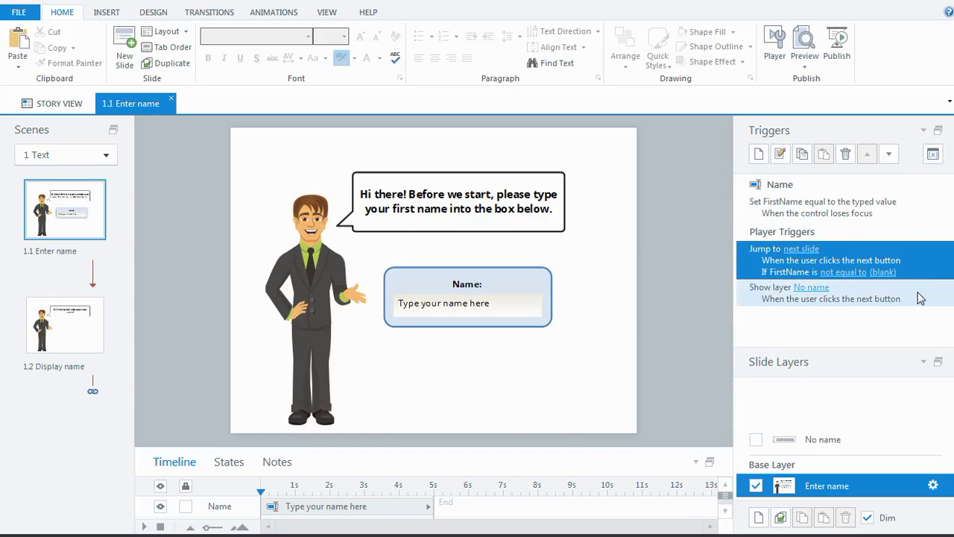
click(921, 298)
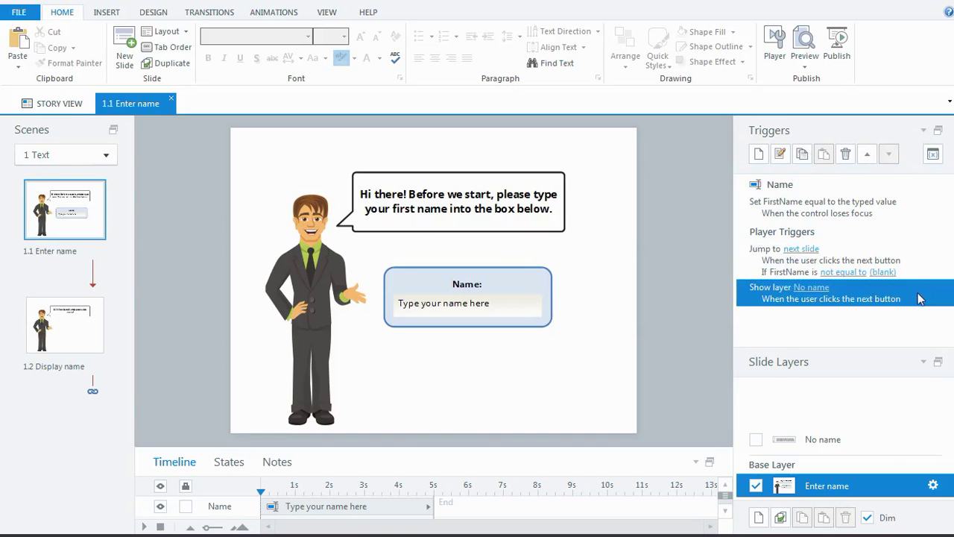
Preview the scene, testing the next button with an empty name box and again with a first name entered
click(809, 69)
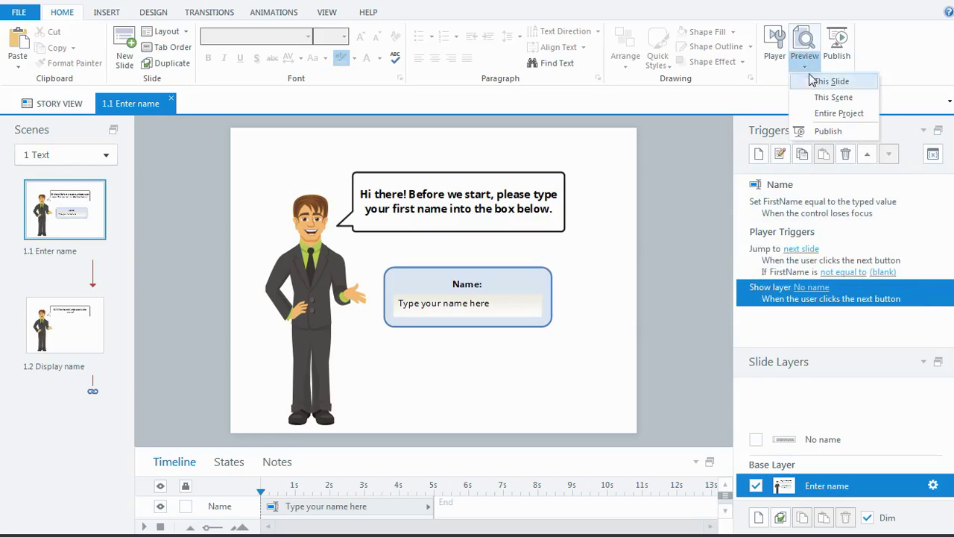
click(815, 101)
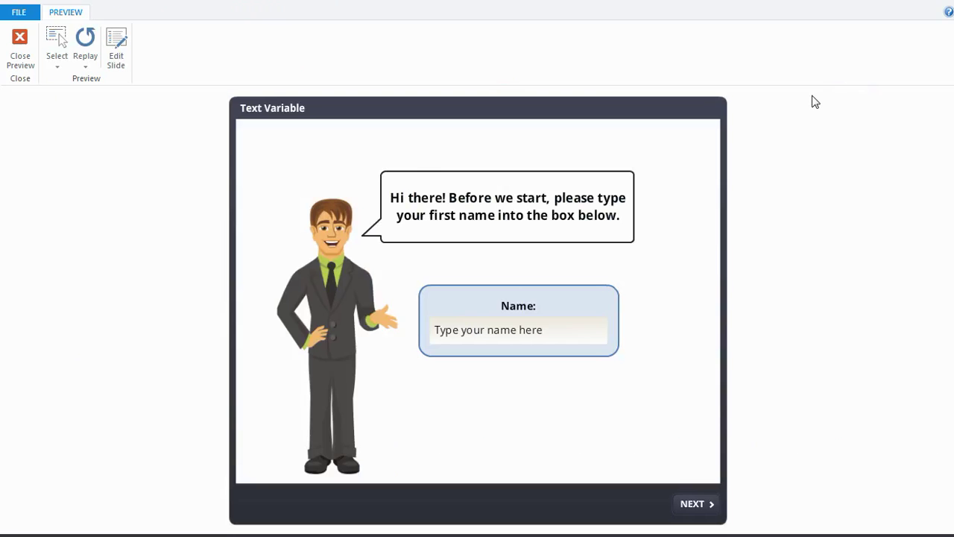
click(687, 506)
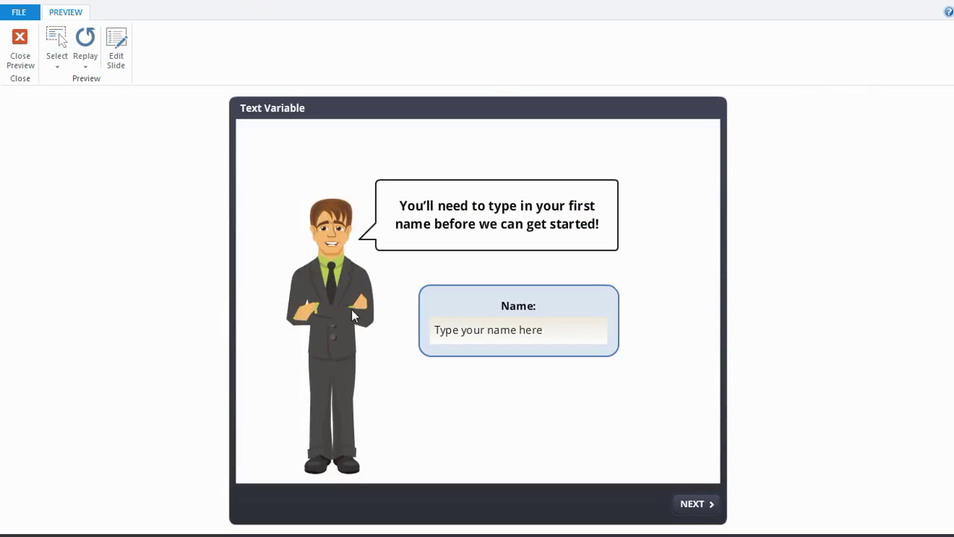
click(449, 328)
text(Matt)
click(684, 505)
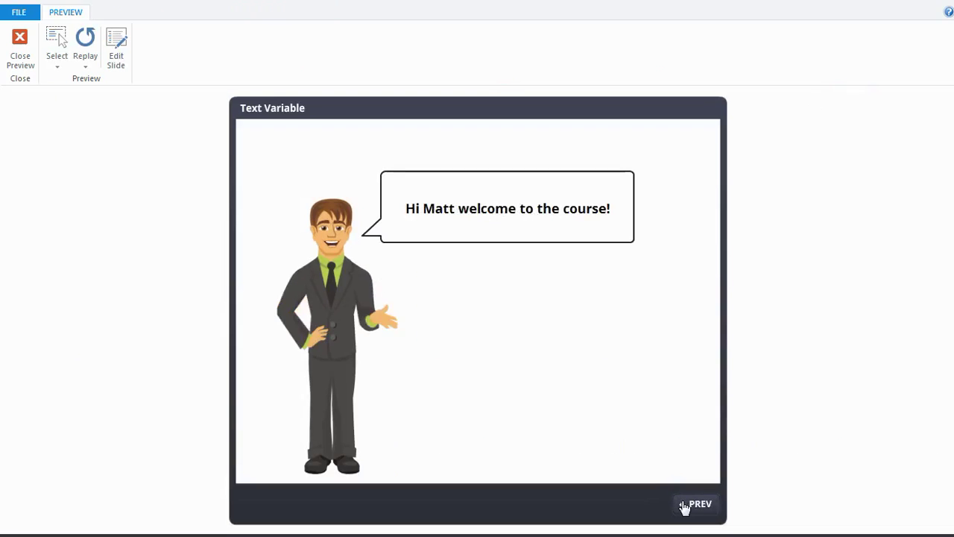